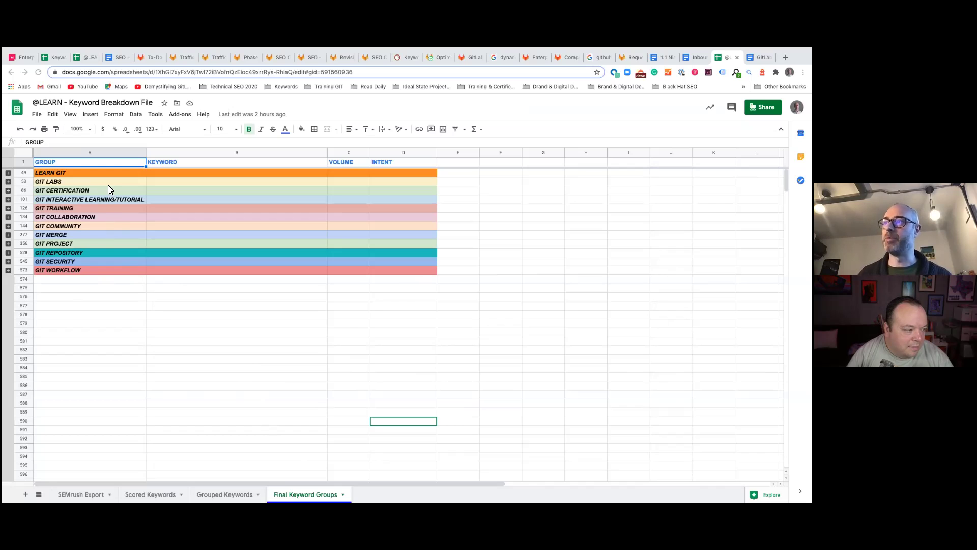
Expand and review the LEARN GIT keywords, collapse the group, then open the SEMrush Export sheet
click(8, 174)
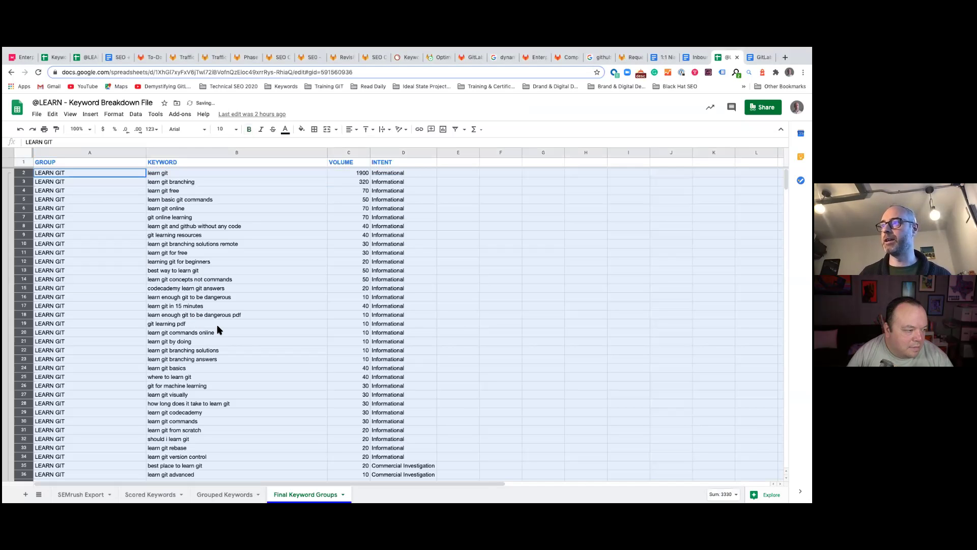
click(533, 325)
scroll(300, 370, down, 1)
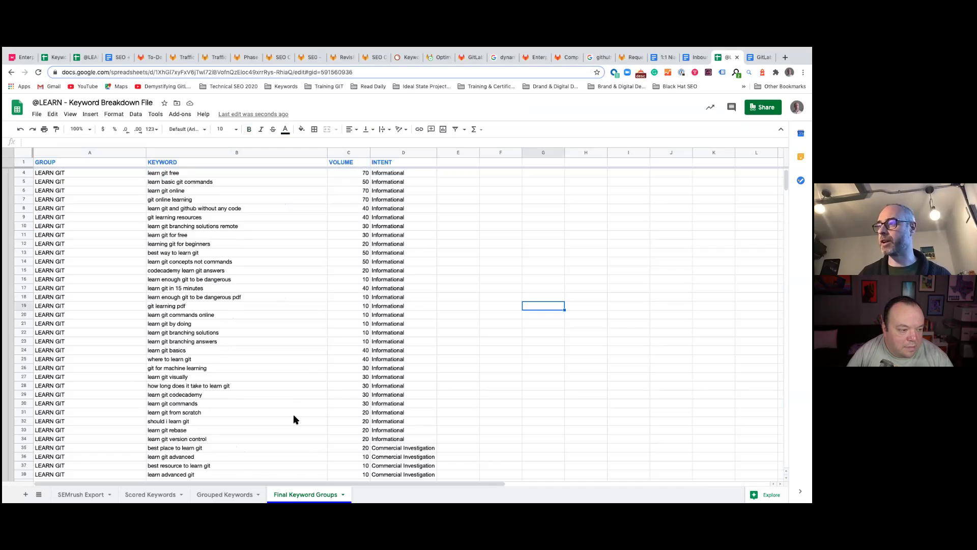
scroll(156, 358, down, 4)
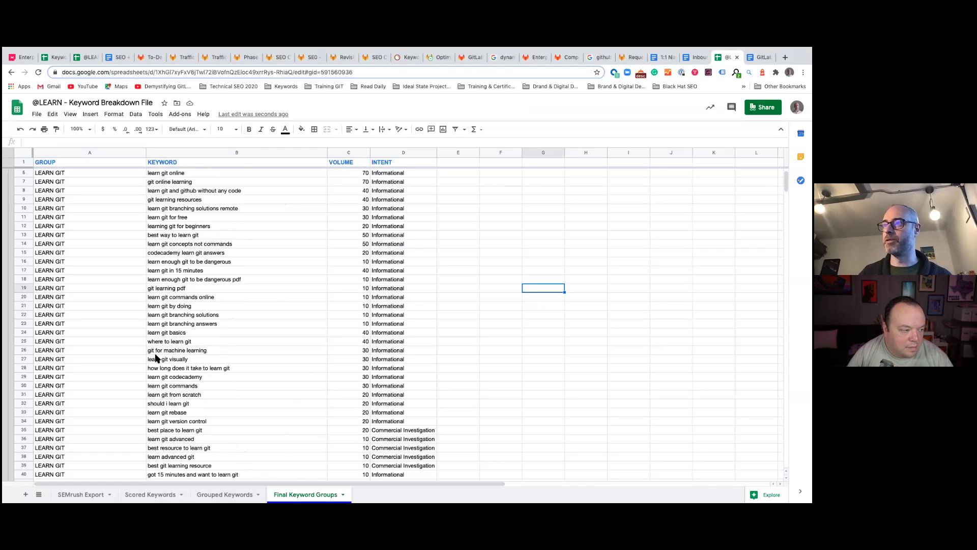
scroll(156, 357, down, 3)
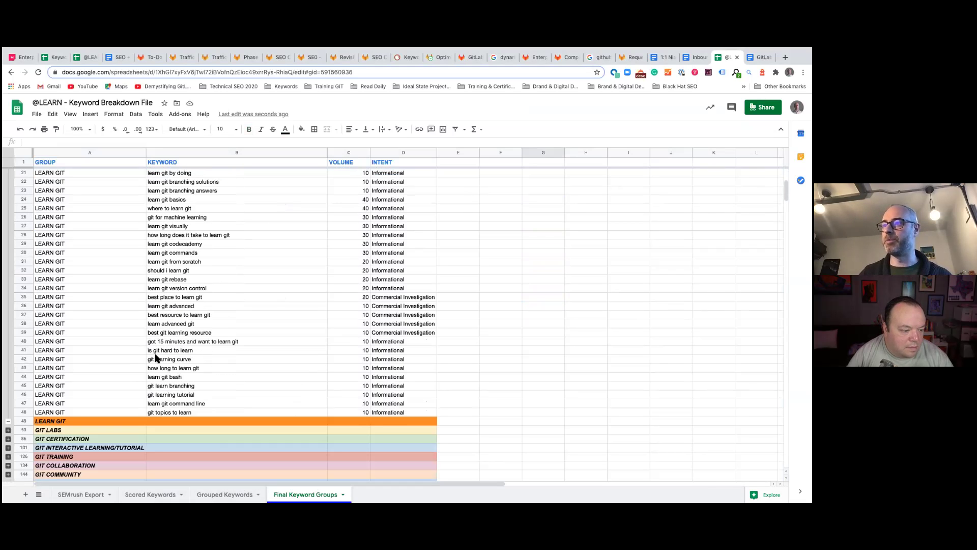
click(9, 421)
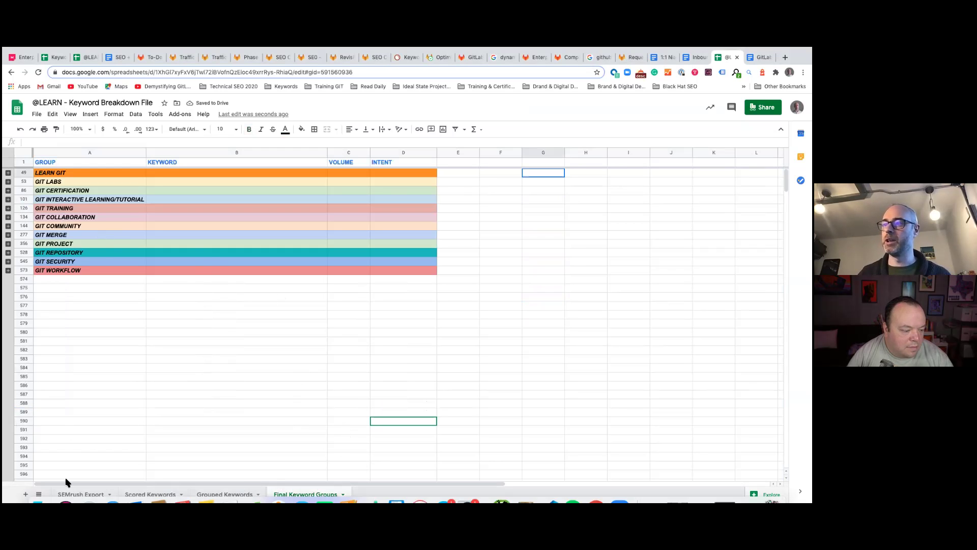
click(80, 494)
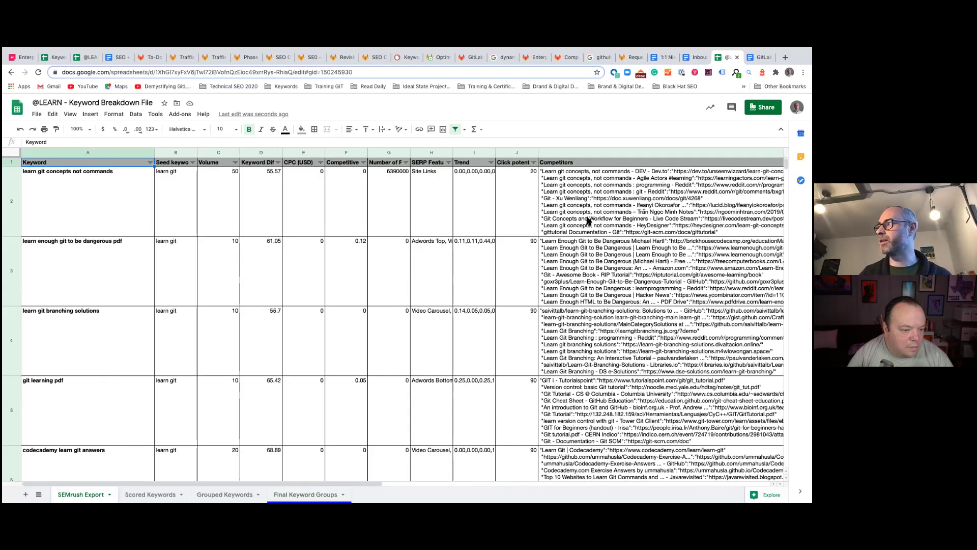
Browse the SEMrush volume, difficulty, CPC and competitor URL columns, then return to Final Keyword Groups
scroll(585, 219, right, 2)
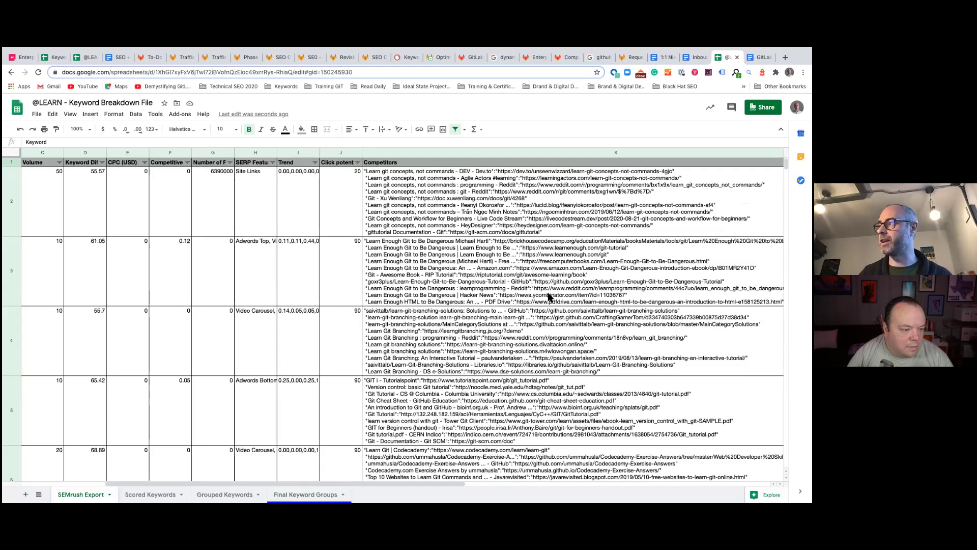
scroll(549, 297, left, 2)
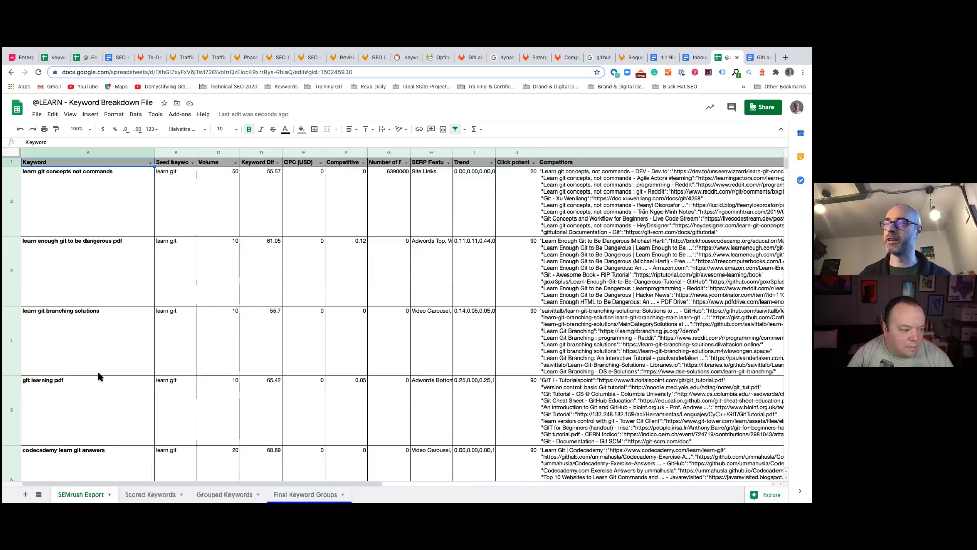
scroll(97, 371, down, 10)
scroll(299, 321, down, 5)
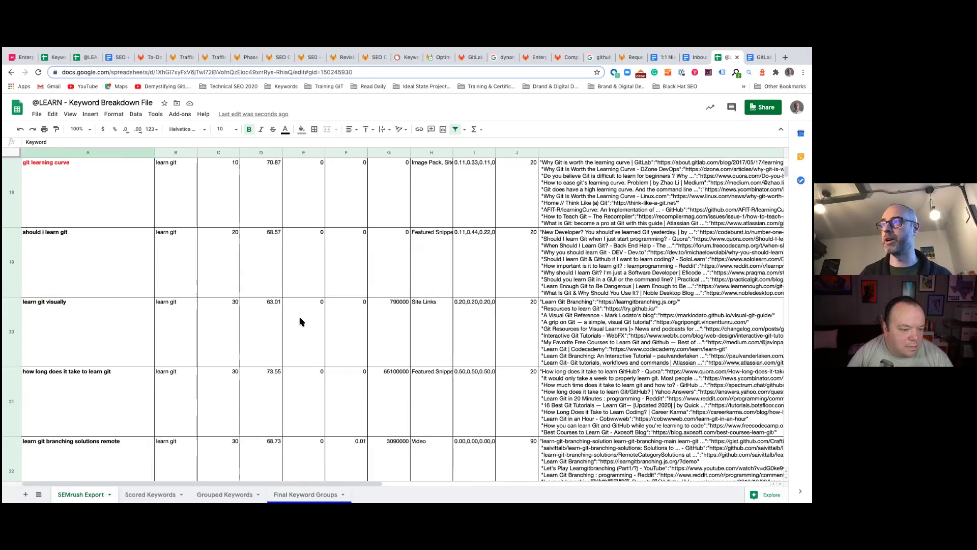
scroll(136, 286, up, 15)
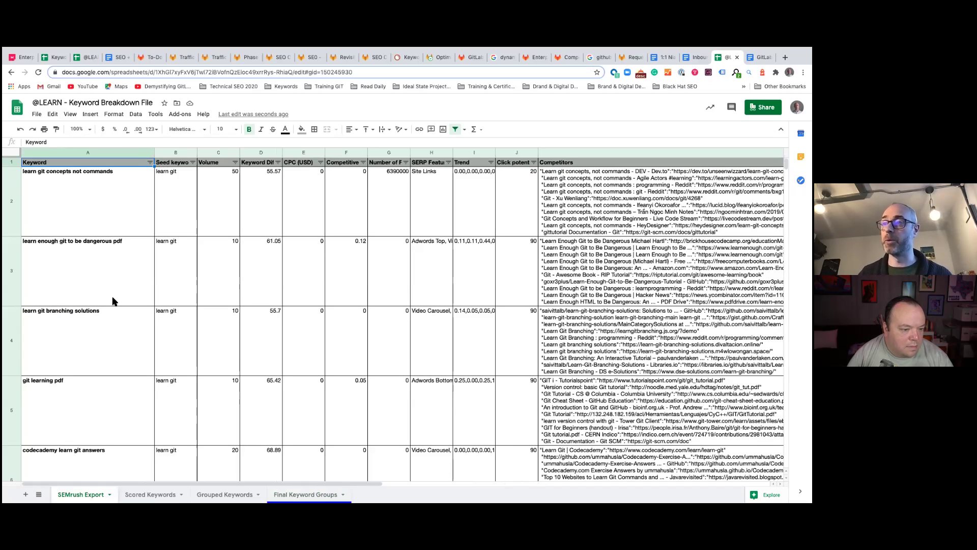
scroll(113, 295, down, 10)
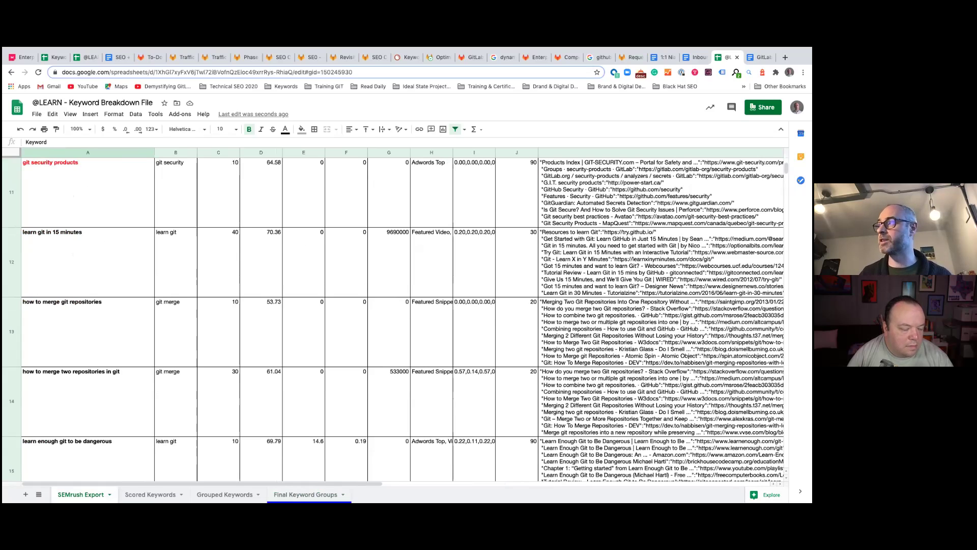
mouse_move(633, 192)
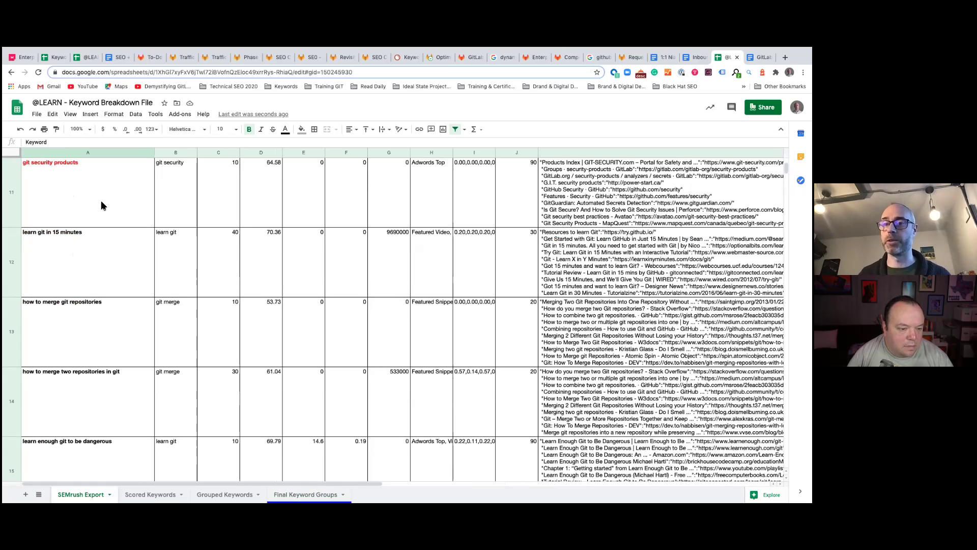
scroll(104, 208, up, 10)
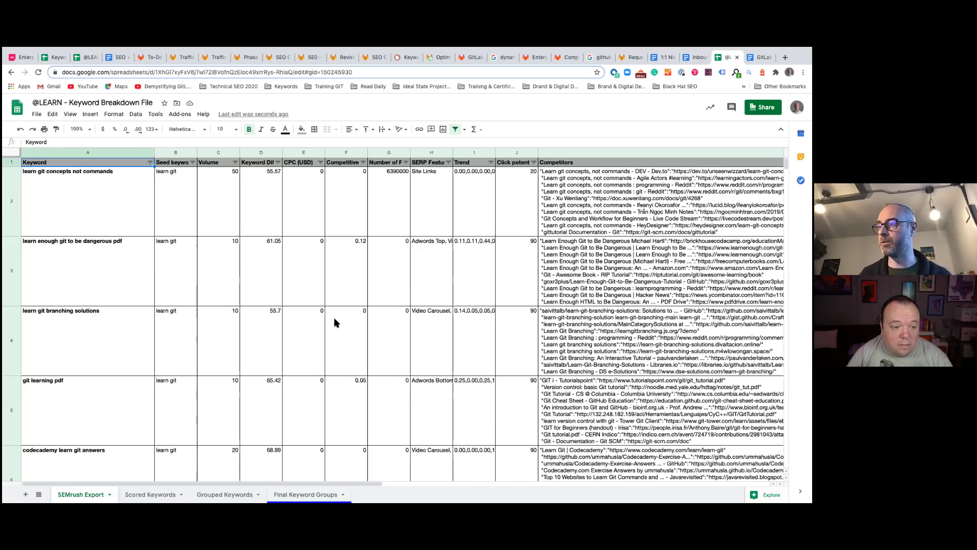
click(308, 491)
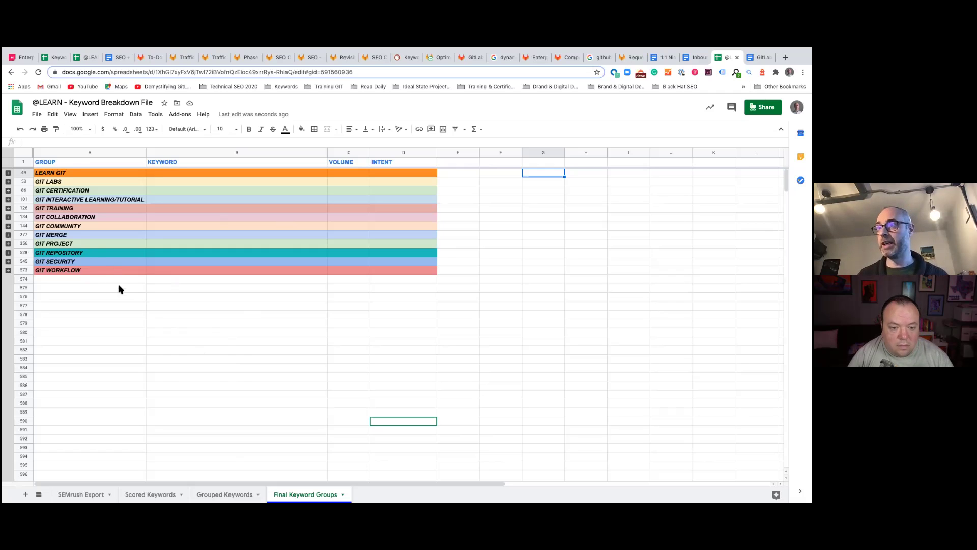
click(8, 217)
click(8, 199)
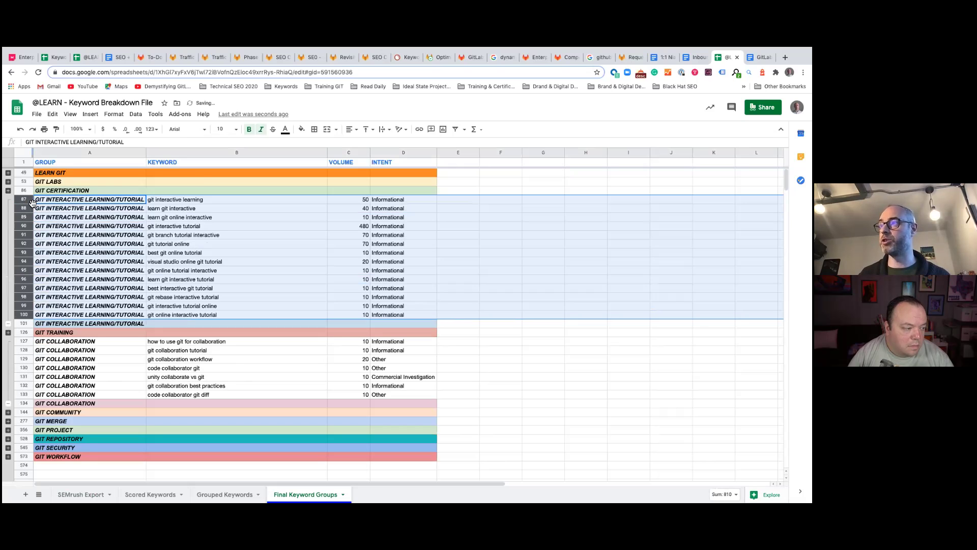
click(8, 430)
scroll(135, 357, down, 5)
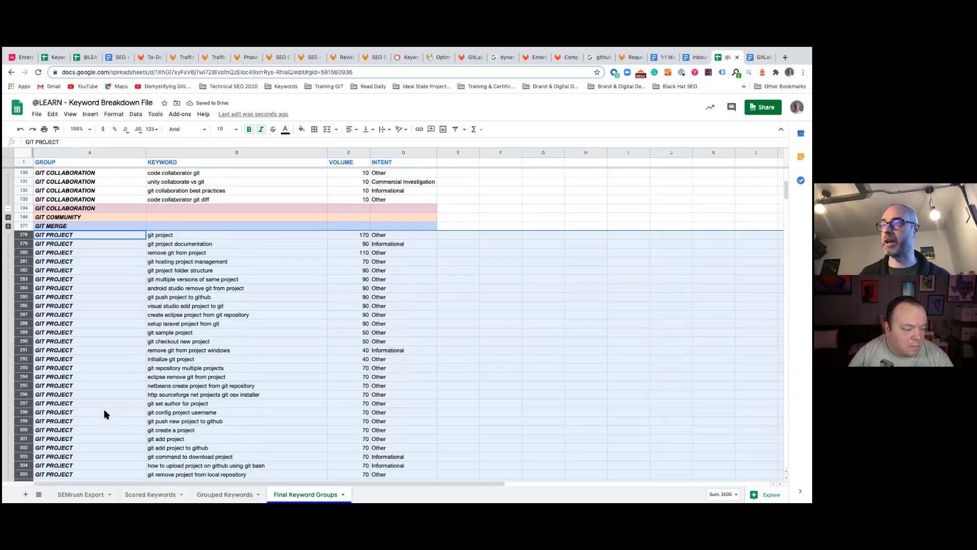
click(309, 386)
scroll(234, 379, down, 1)
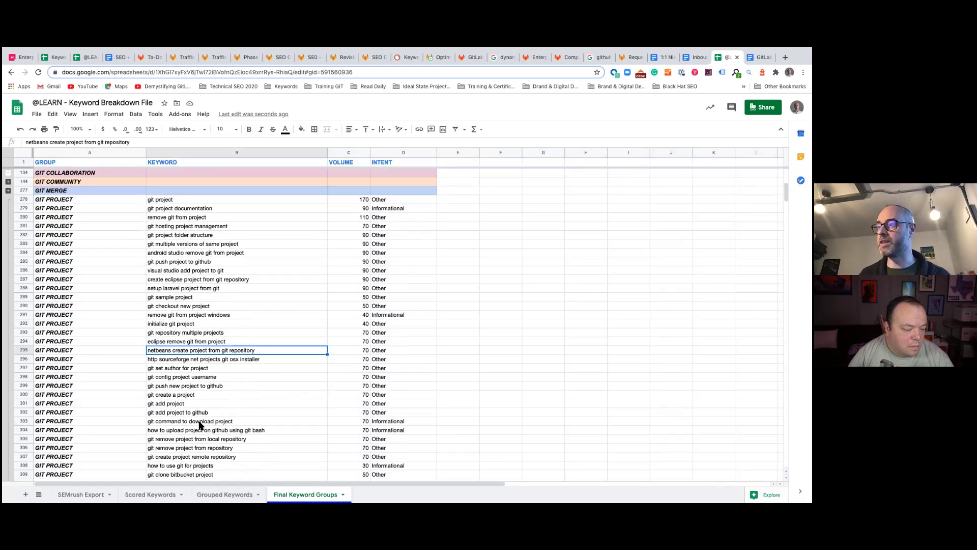
scroll(176, 370, up, 9)
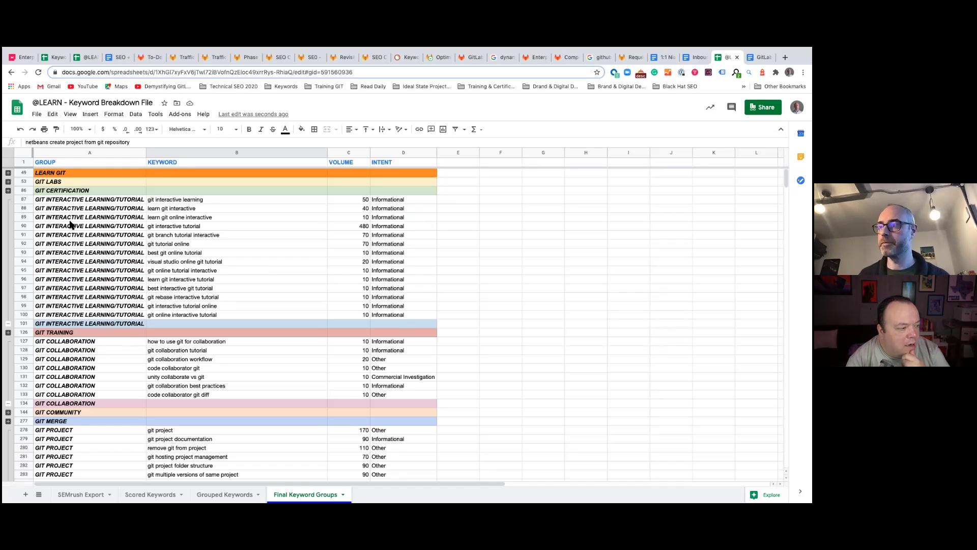
Expand LEARN GIT and scroll its keywords, such as learn git at 1900, Informational
click(8, 173)
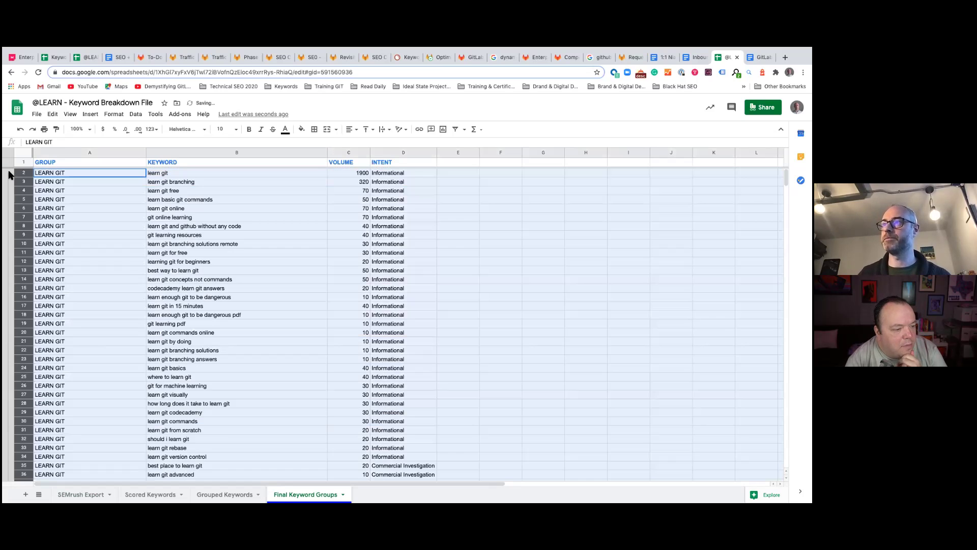
click(455, 261)
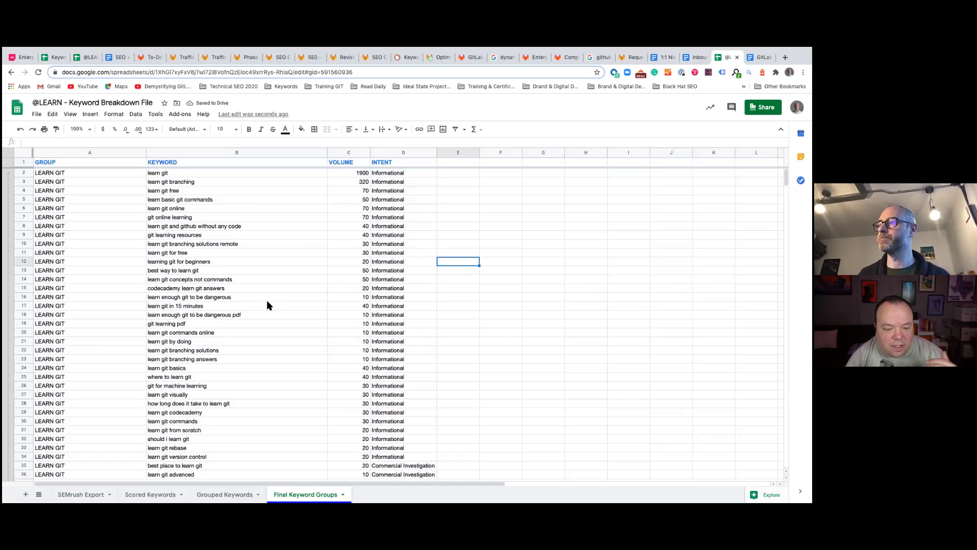
scroll(269, 305, down, 3)
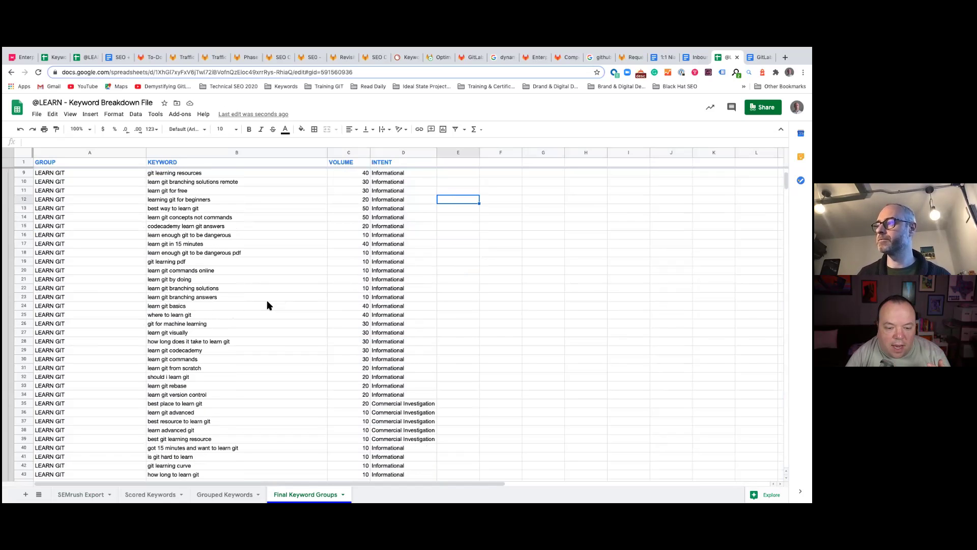
scroll(269, 304, down, 2)
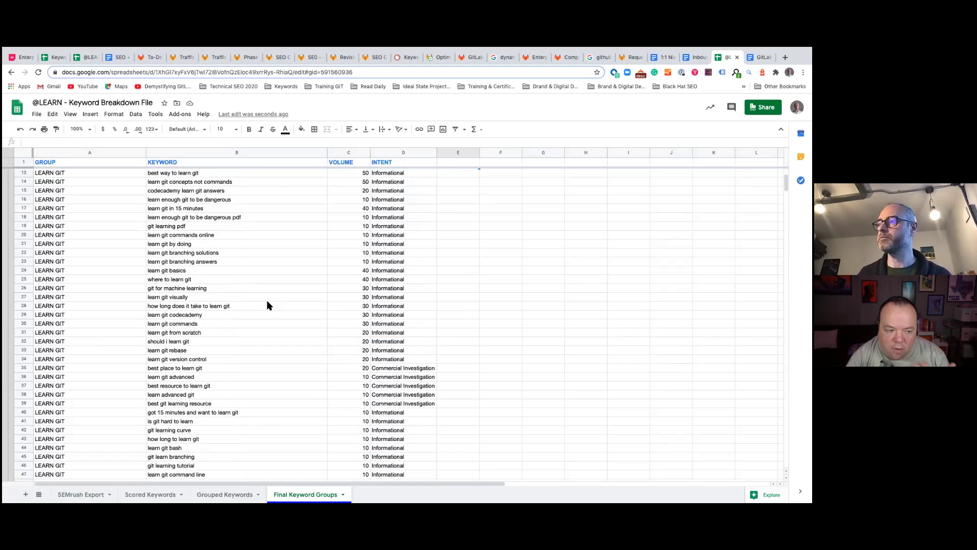
scroll(269, 305, up, 3)
scroll(269, 305, up, 2)
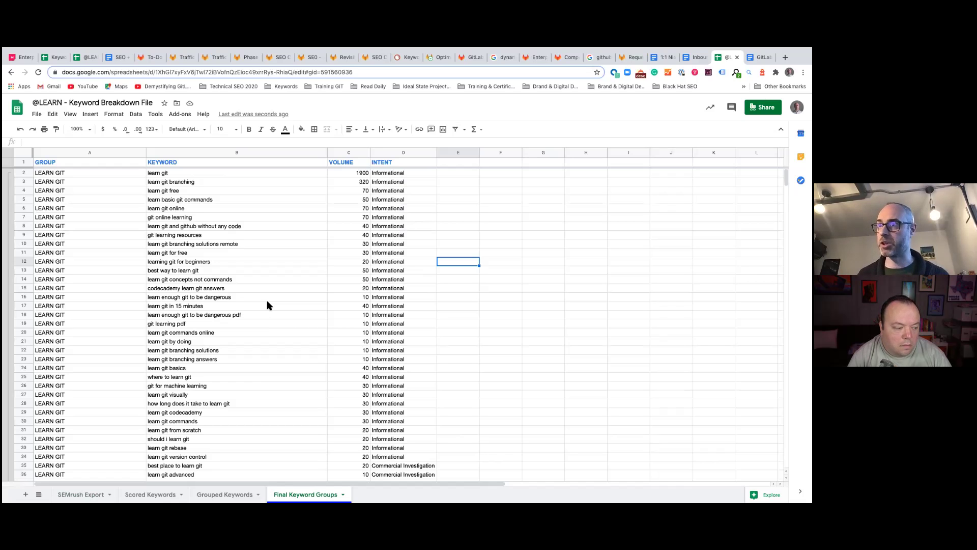
scroll(269, 304, down, 3)
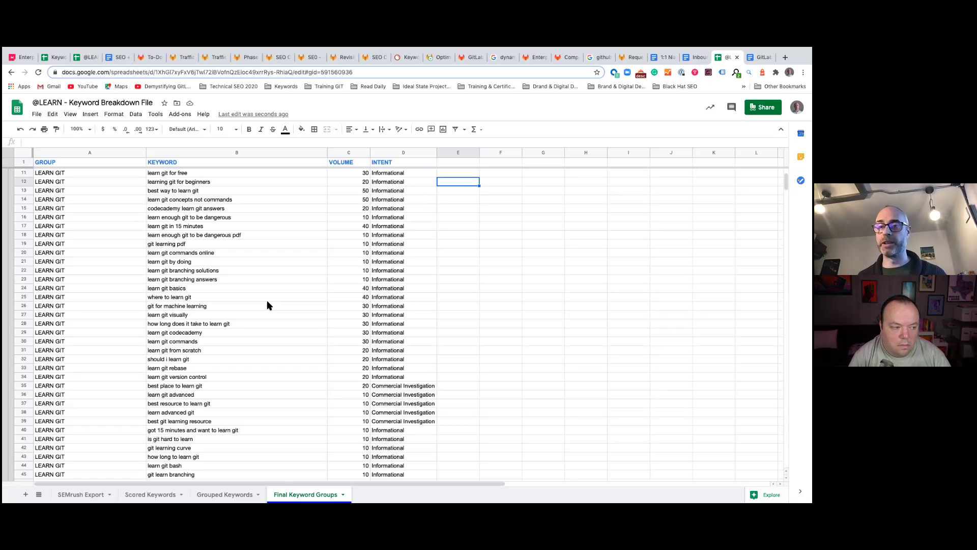
scroll(266, 304, up, 1)
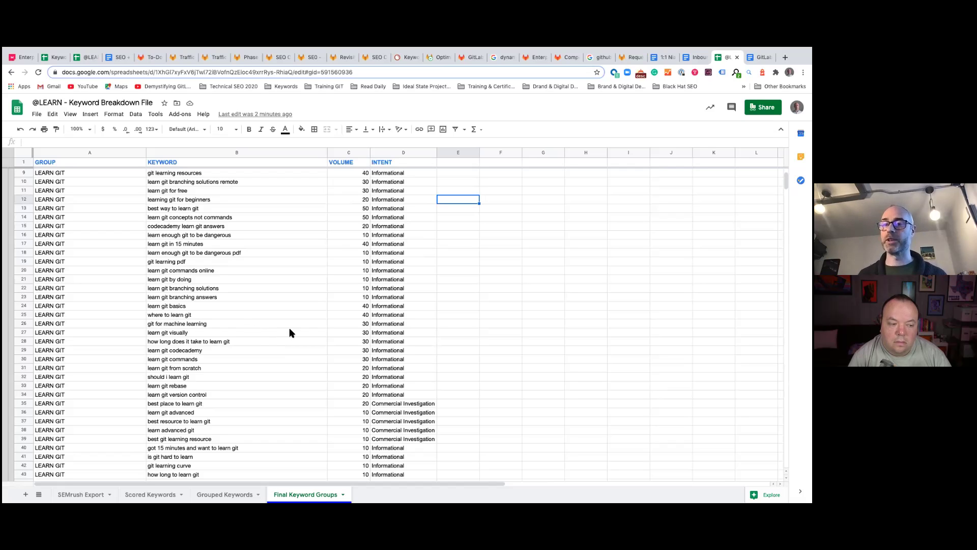
scroll(289, 328, down, 10)
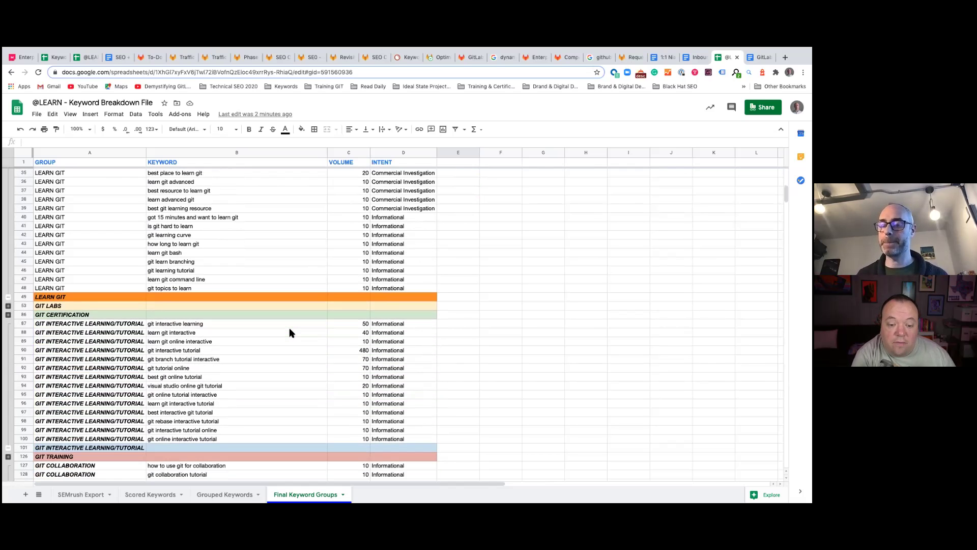
scroll(290, 333, up, 3)
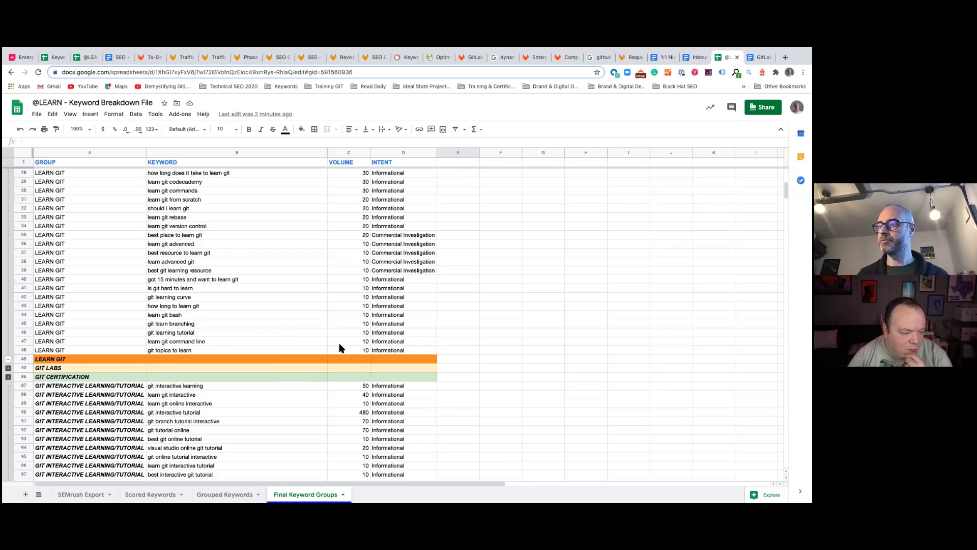
scroll(339, 348, up, 3)
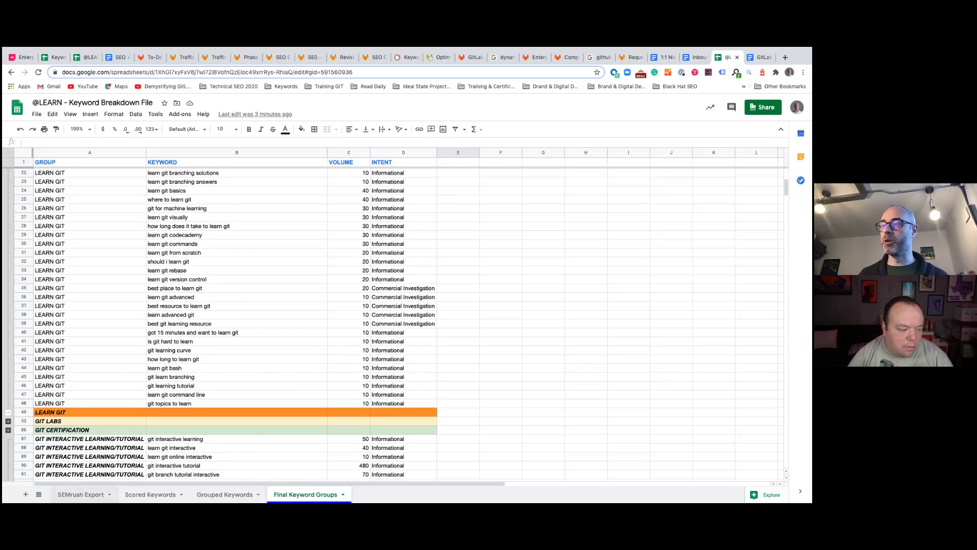
Return to SEMrush Export, check the Keyword column's filter menu, and select the git learning pdf cell
click(81, 494)
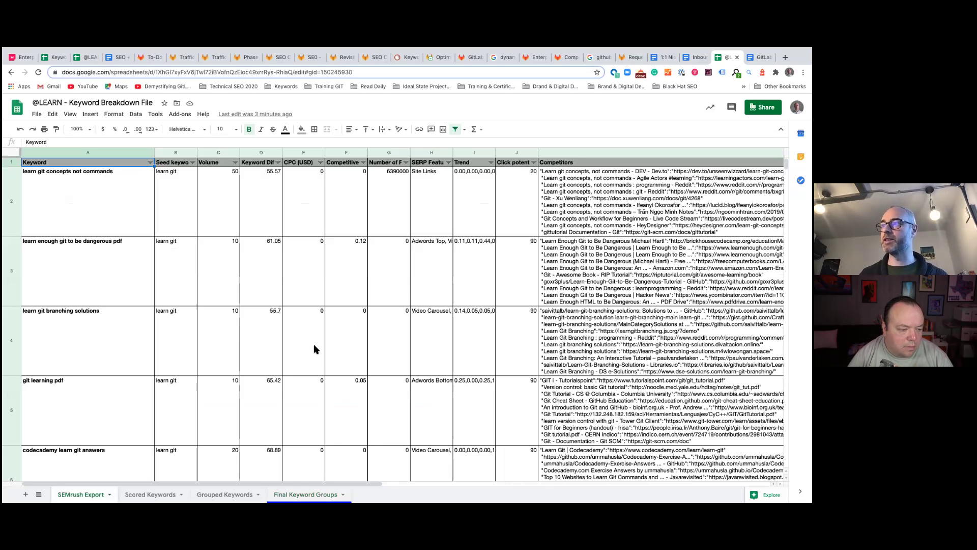
click(305, 494)
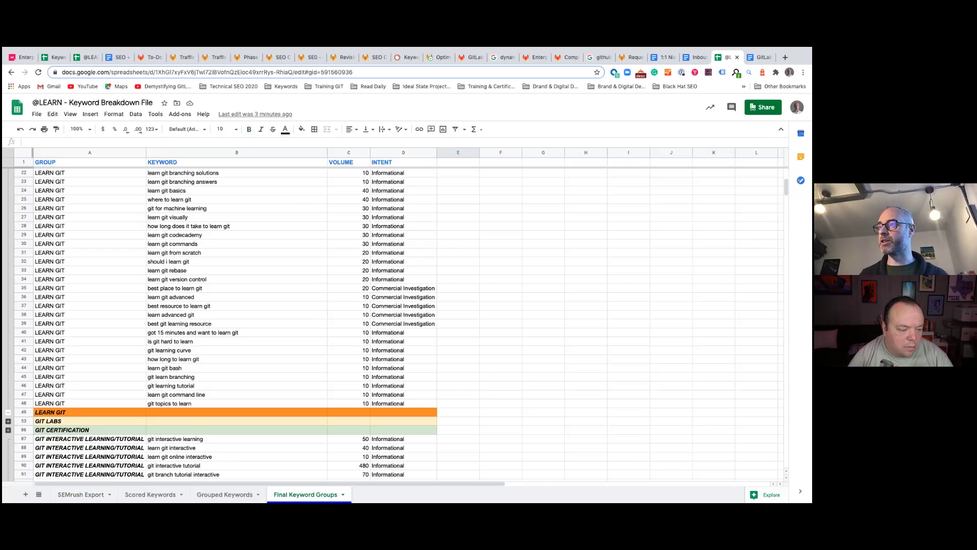
click(93, 493)
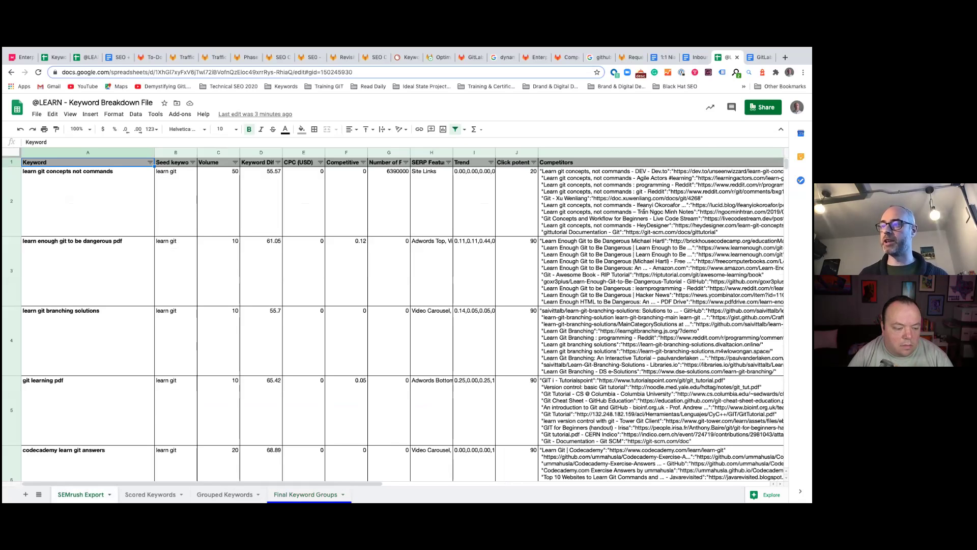
click(151, 162)
click(80, 419)
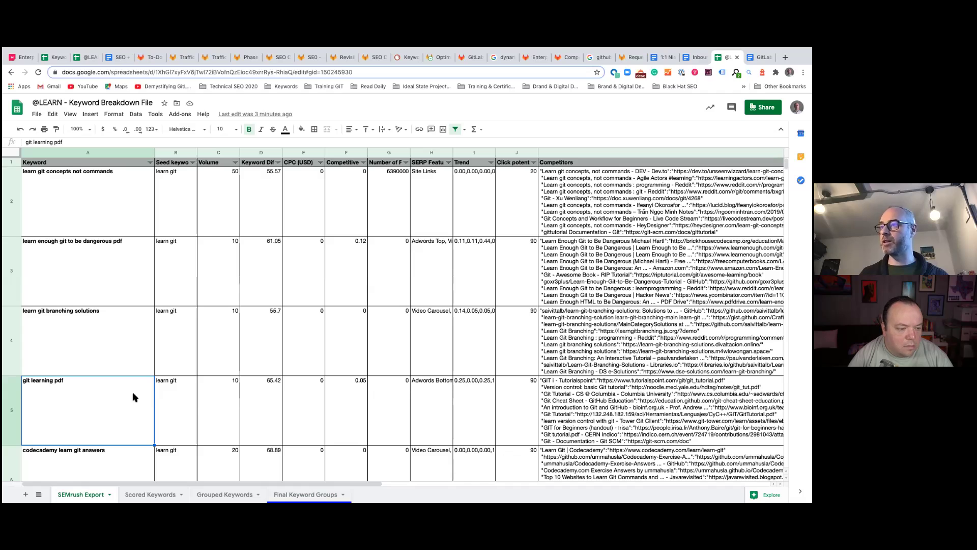
mouse_move(605, 390)
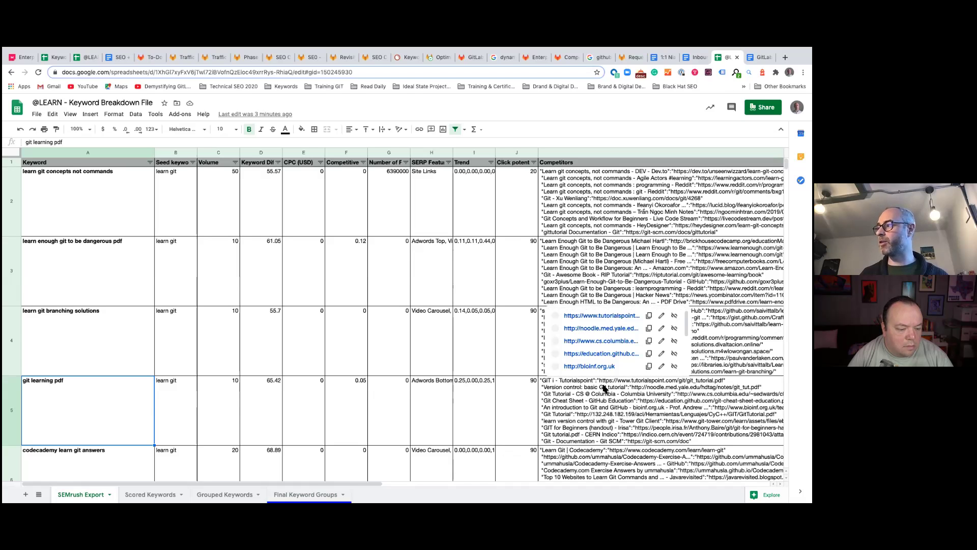